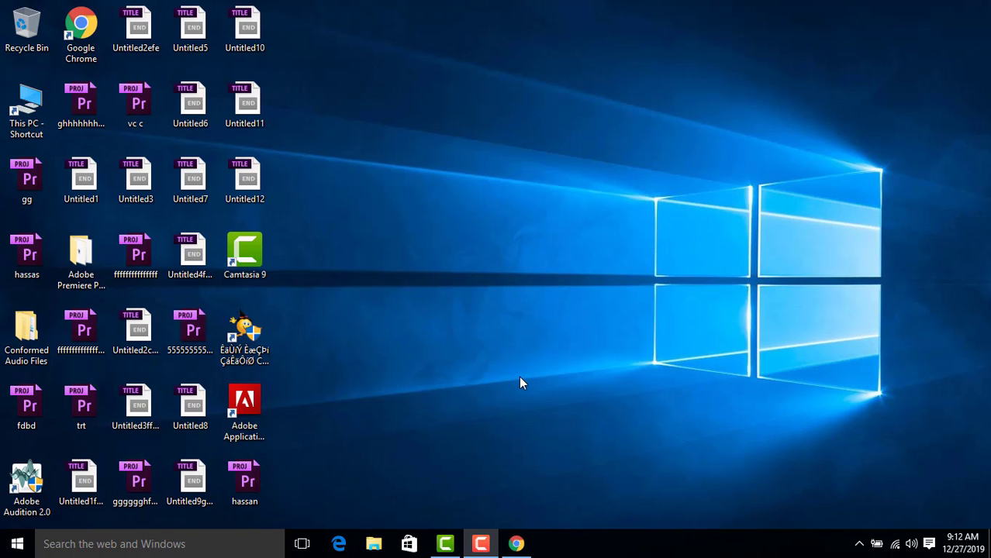
# Step: Switch to Chrome and start an Upwork sign-up, entering the first name, last name and email address and submitting them
pyautogui.click(516, 544)
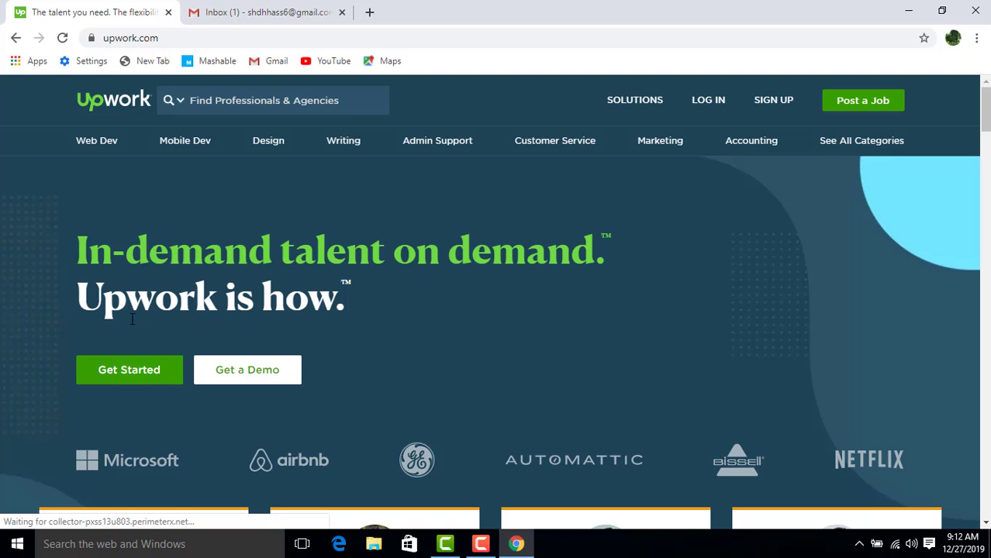
pyautogui.click(131, 379)
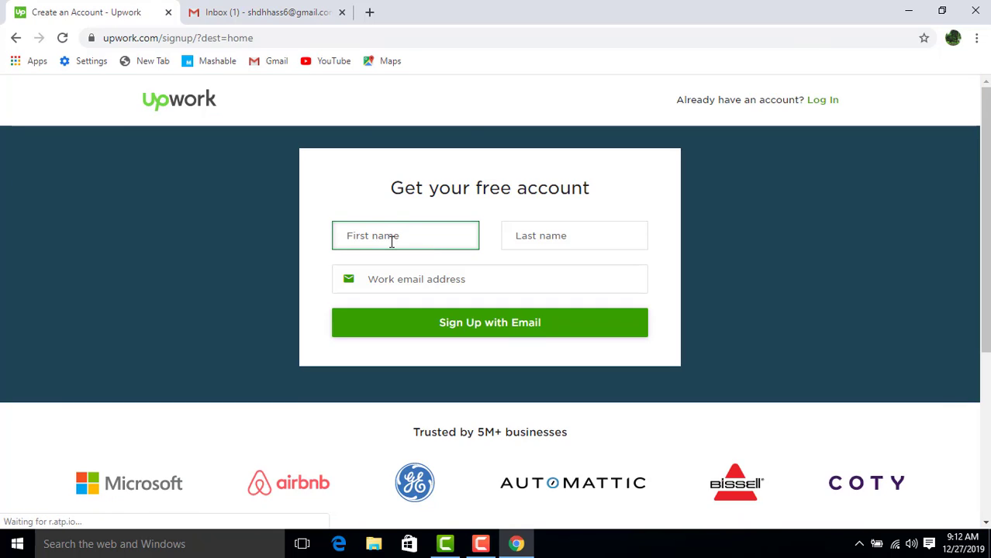
pyautogui.click(555, 236)
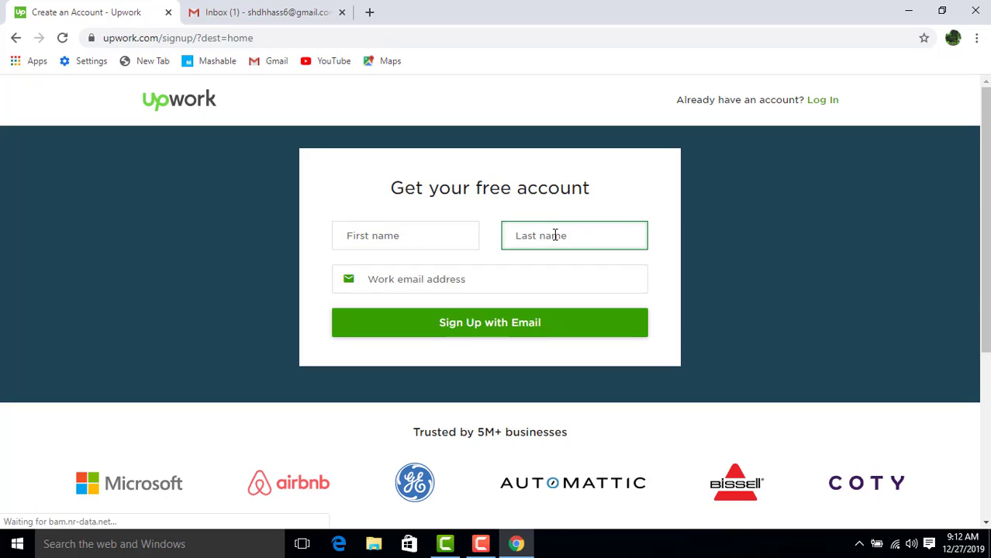
pyautogui.click(442, 236)
pyautogui.write('h')
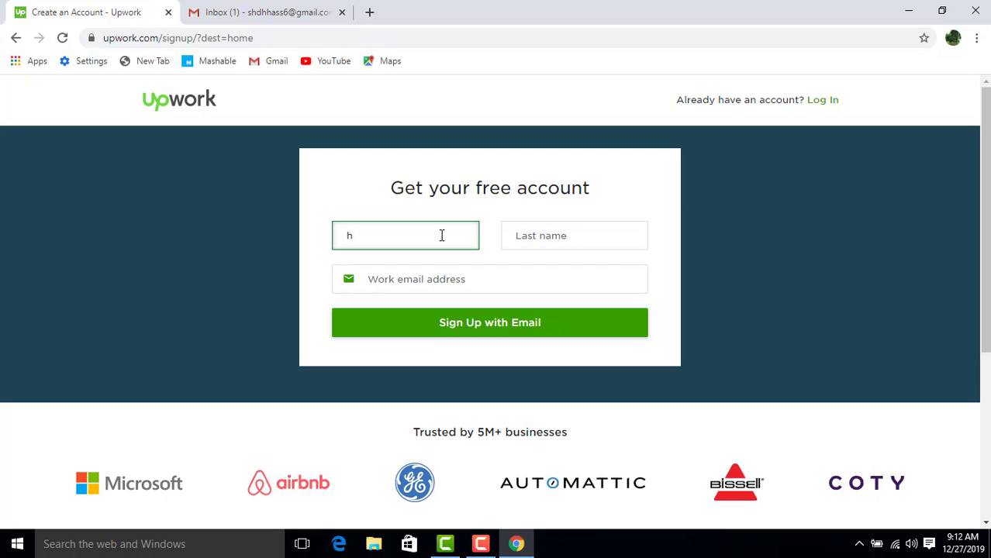
pyautogui.write('assan')
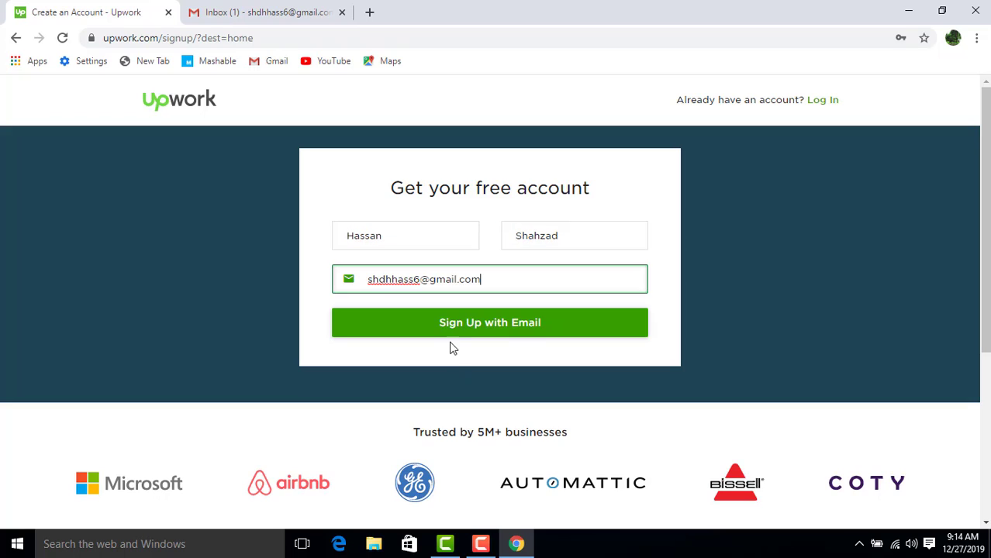
pyautogui.click(451, 323)
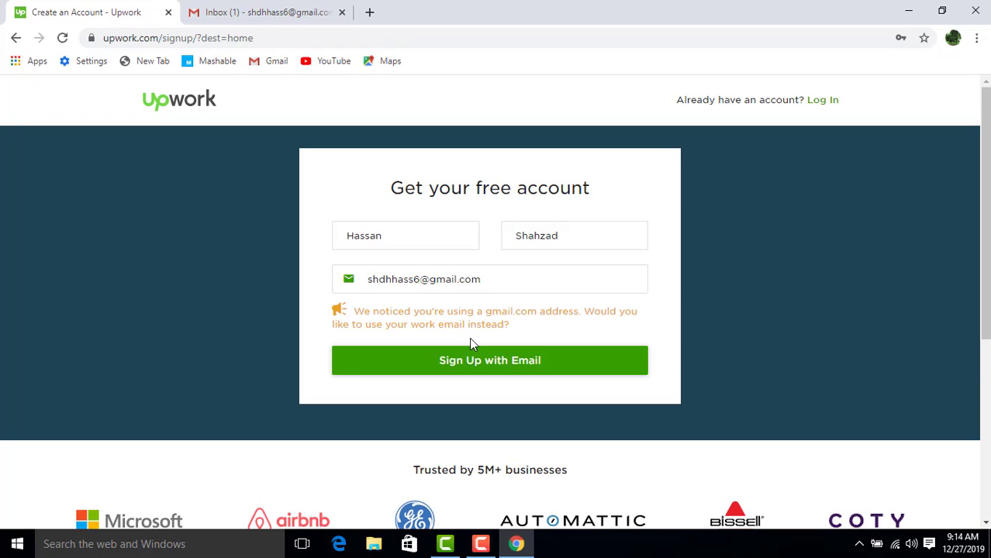
pyautogui.click(467, 367)
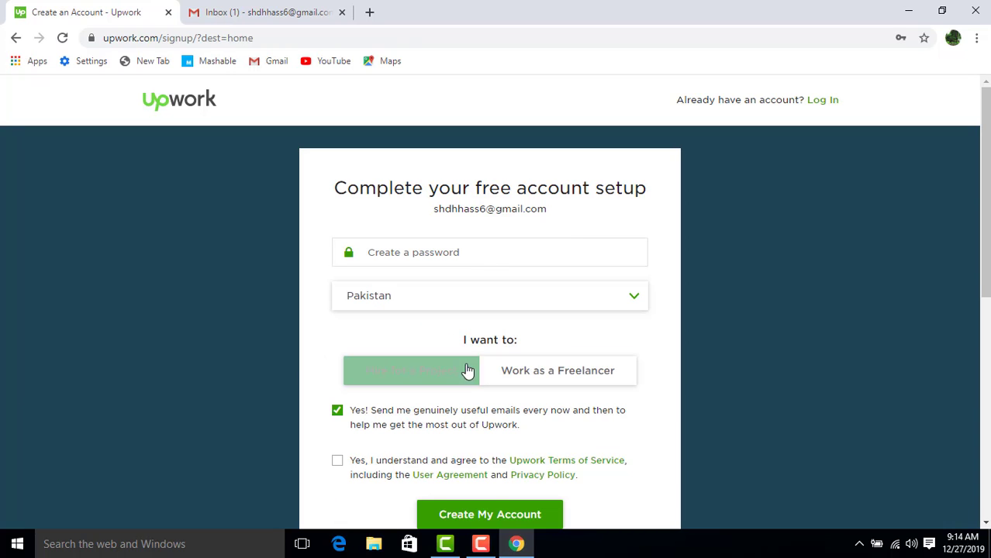
# Step: Choose to work as a freelancer, agree to the Upwork Terms of Service and create the account
pyautogui.click(521, 380)
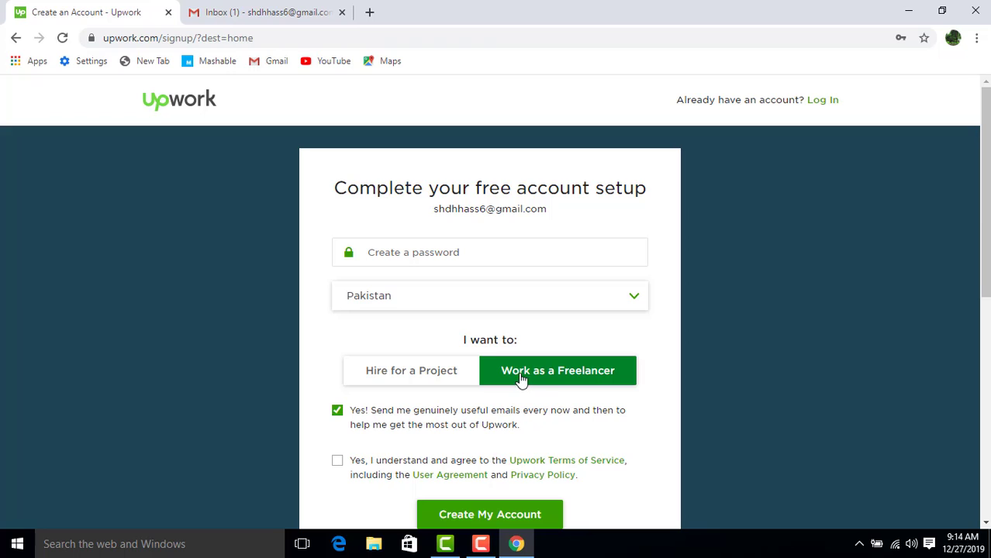
pyautogui.scroll(-1, 503, 399)
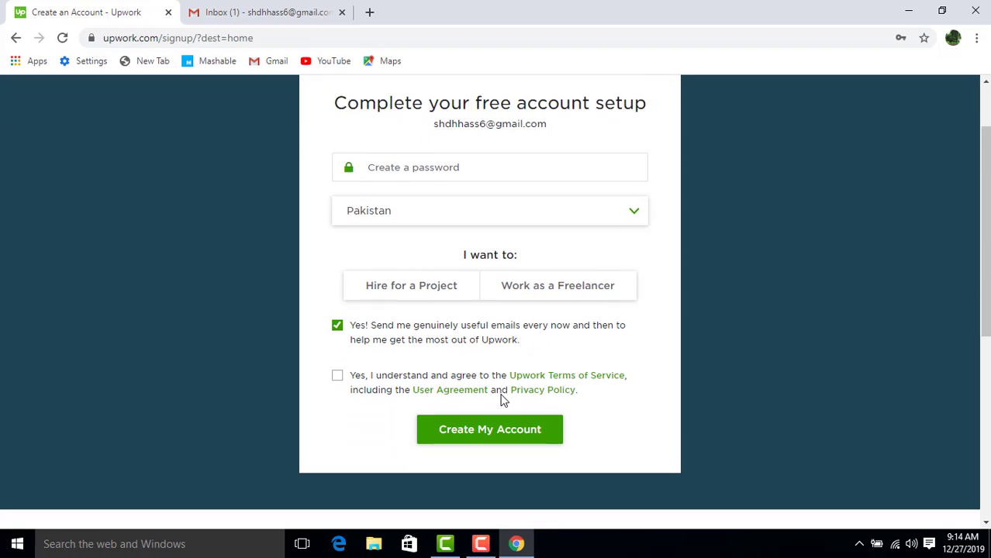
pyautogui.scroll(-1, 502, 400)
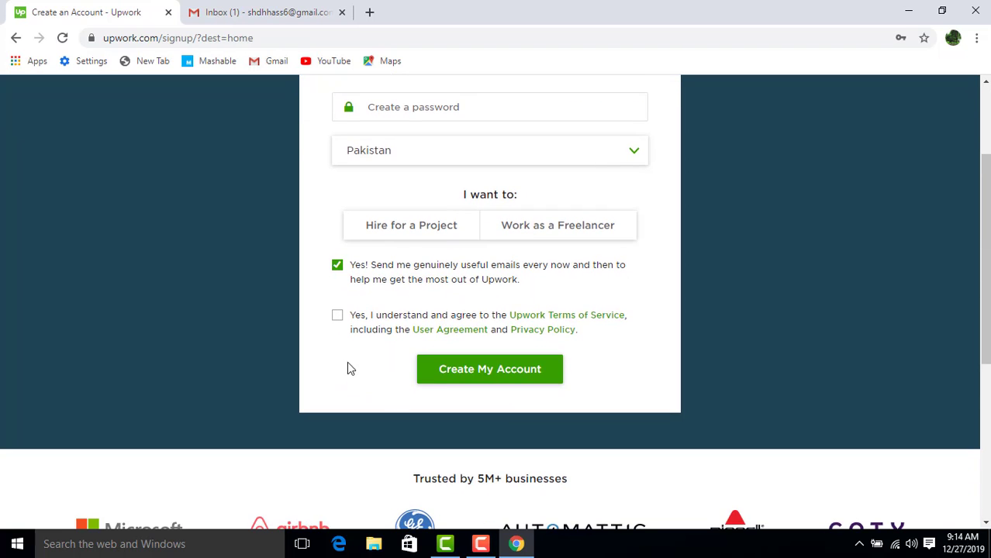
pyautogui.click(337, 317)
pyautogui.click(490, 369)
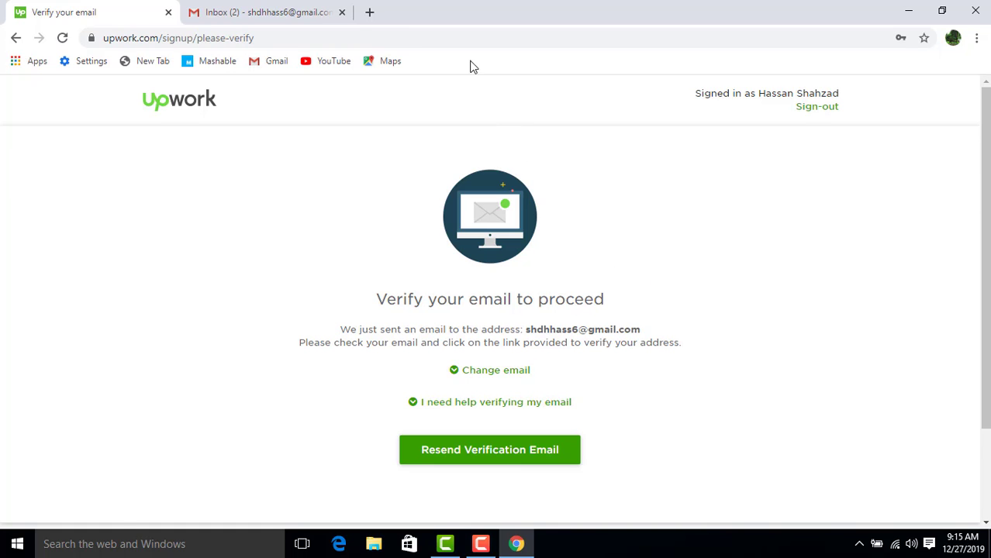
# Step: Open the Upwork verification message in the Gmail inbox and verify the email address
pyautogui.click(205, 13)
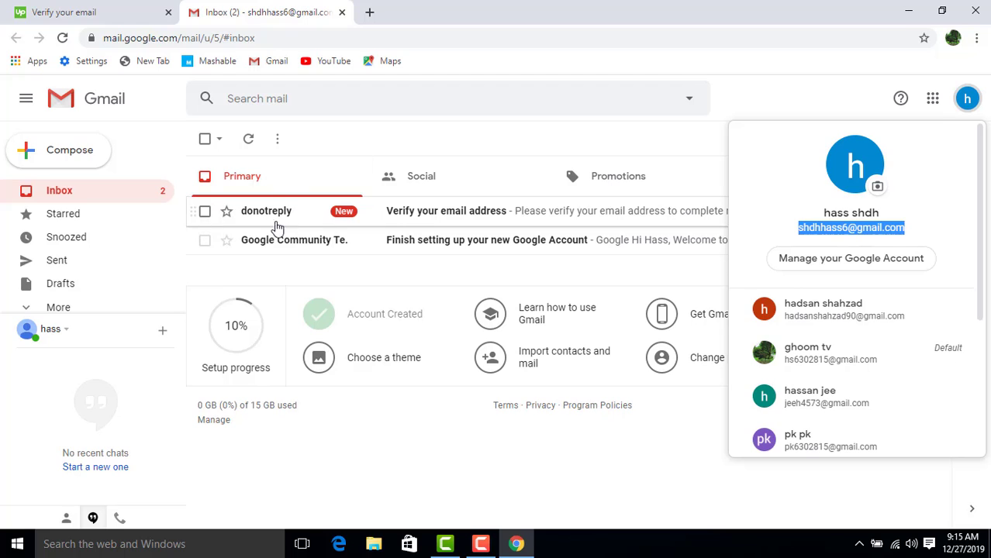
pyautogui.click(270, 215)
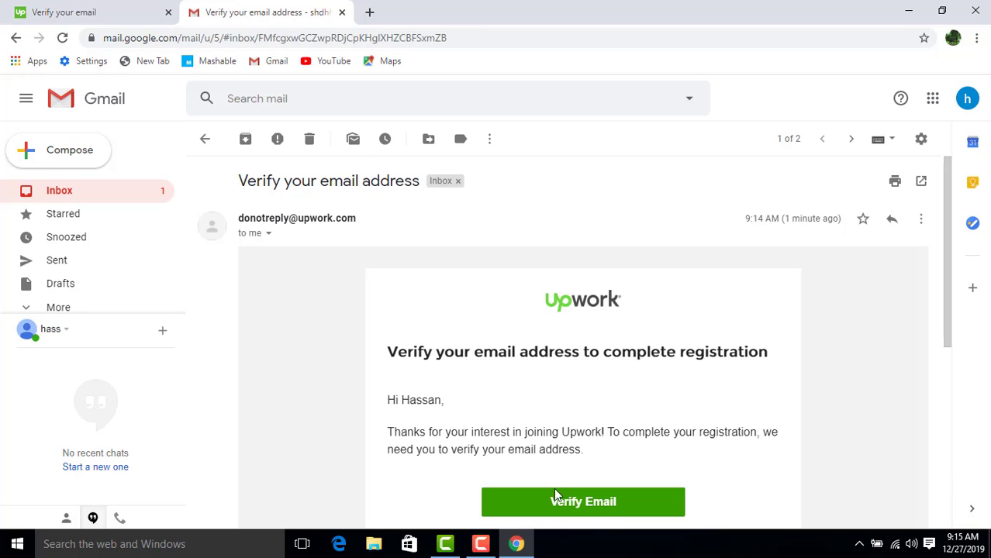
pyautogui.click(592, 506)
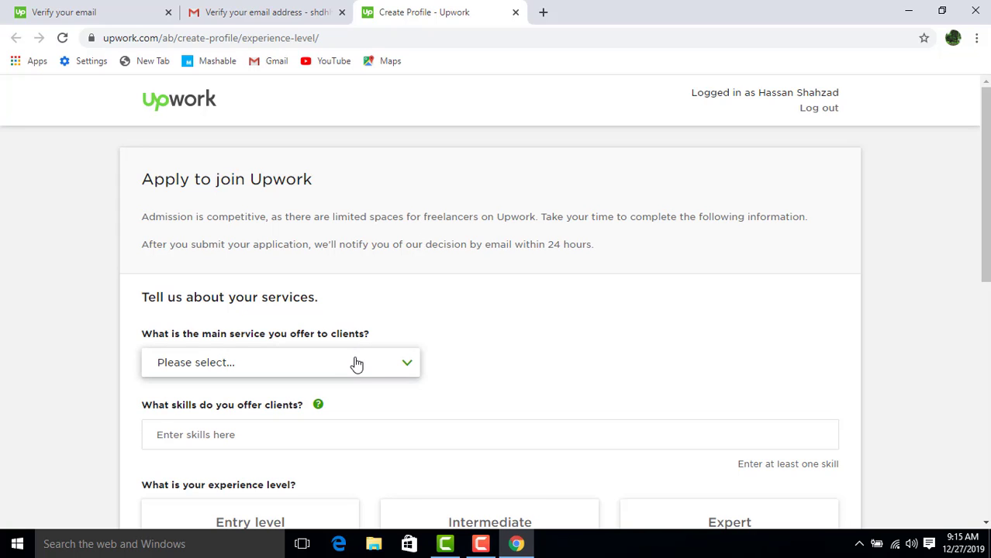
# Step: Set the main service to Design & Creative and select Animation and Graphics & Design as the work types
pyautogui.click(347, 373)
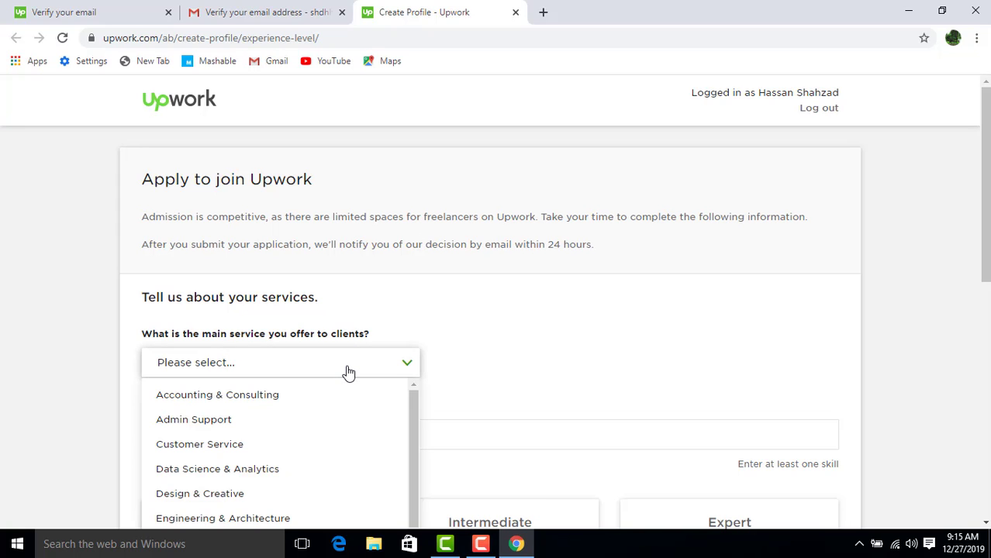
pyautogui.scroll(-1, 310, 380)
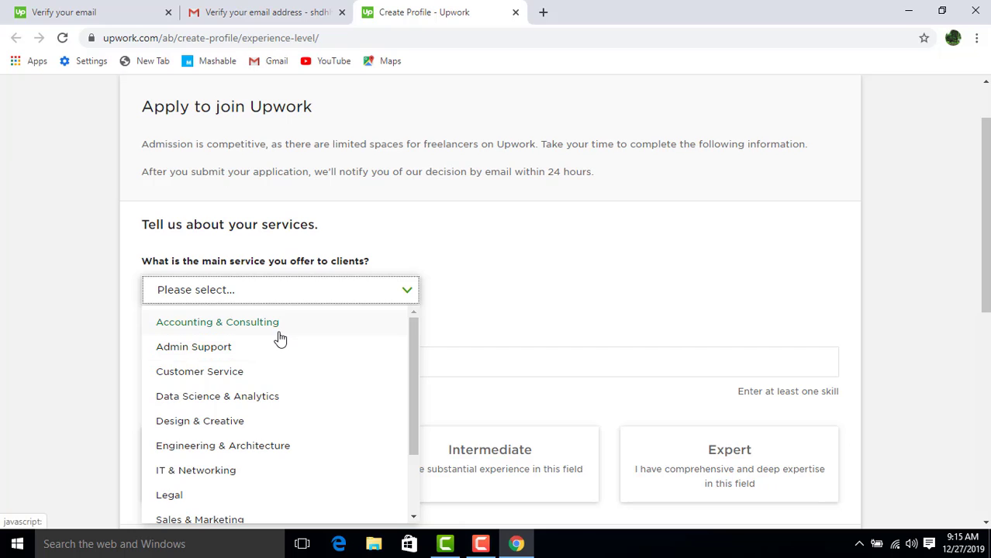
pyautogui.scroll(-3, 277, 339)
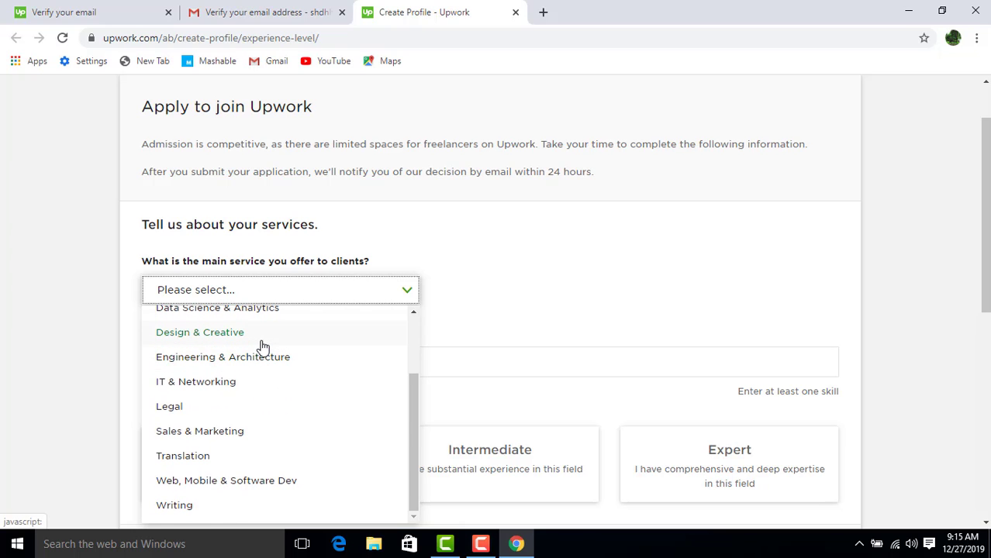
pyautogui.click(272, 333)
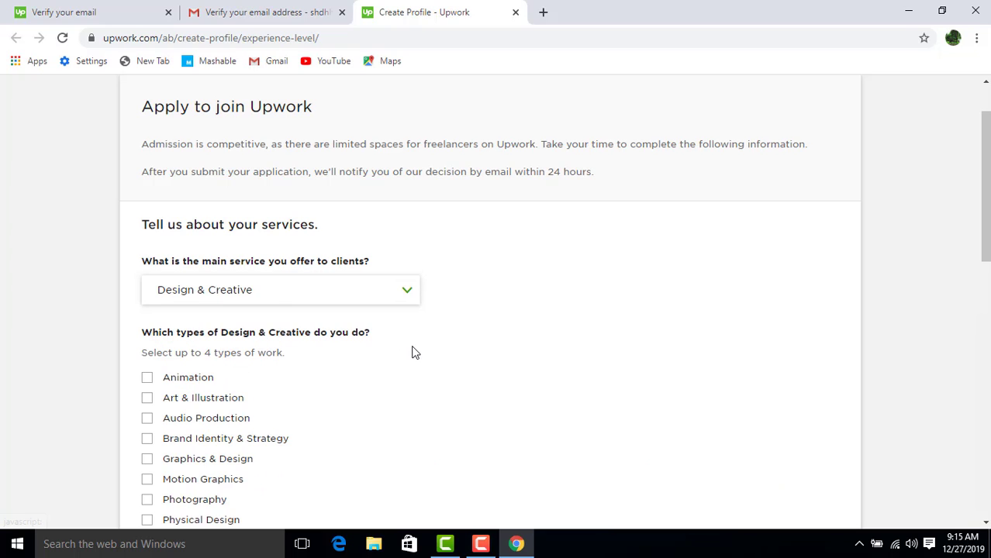
pyautogui.click(146, 379)
pyautogui.scroll(-2, 145, 422)
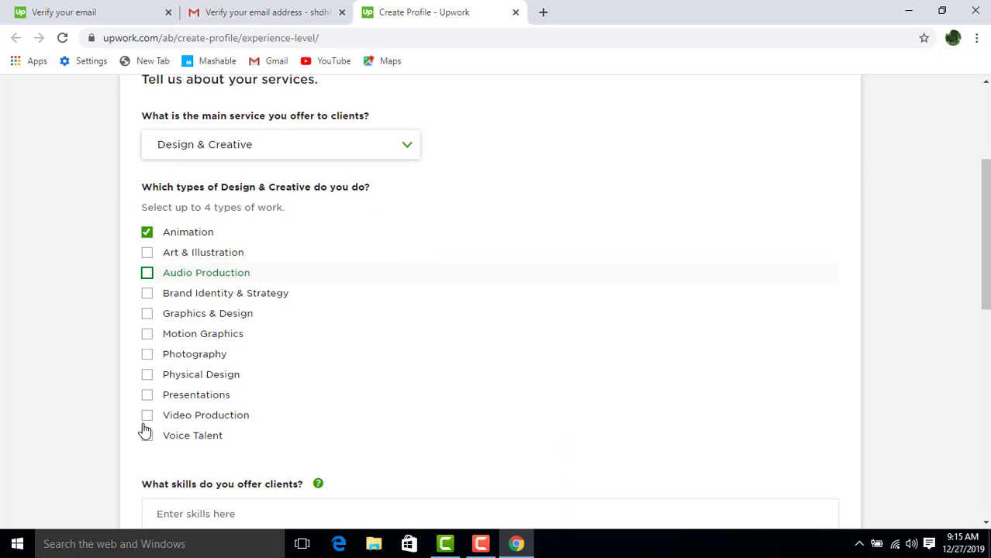
pyautogui.click(147, 314)
pyautogui.scroll(-2, 271, 343)
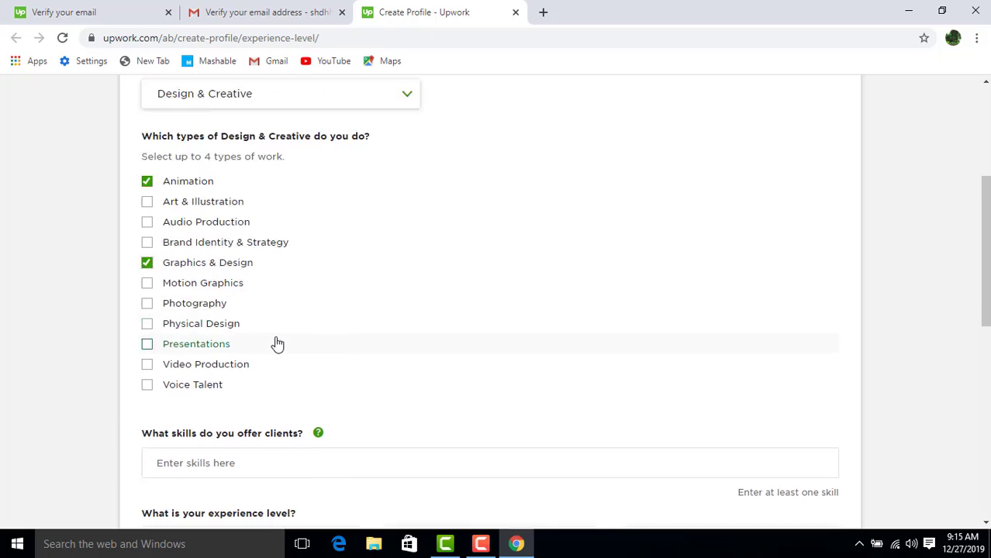
# Step: Add Logo Design to the skills offered to clients
pyautogui.click(194, 363)
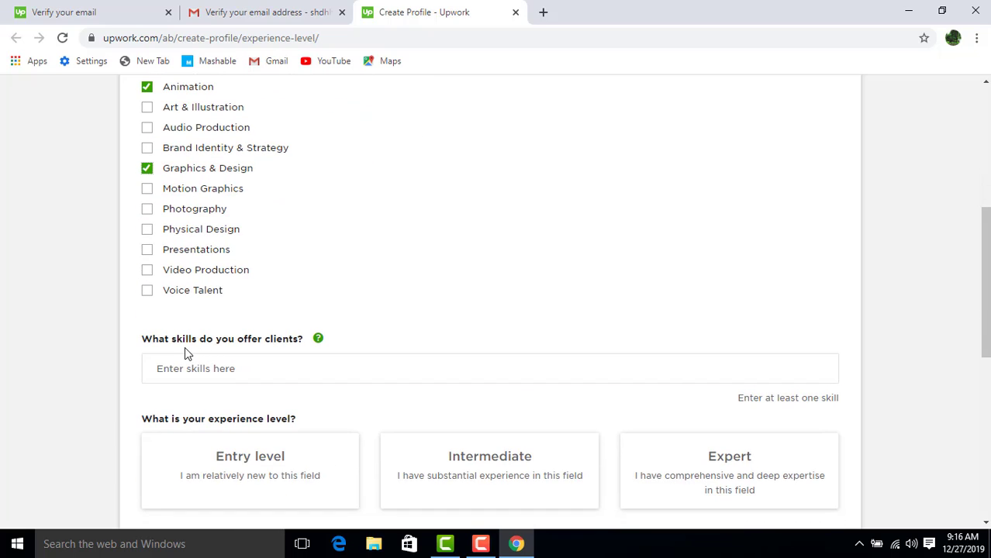
pyautogui.click(197, 366)
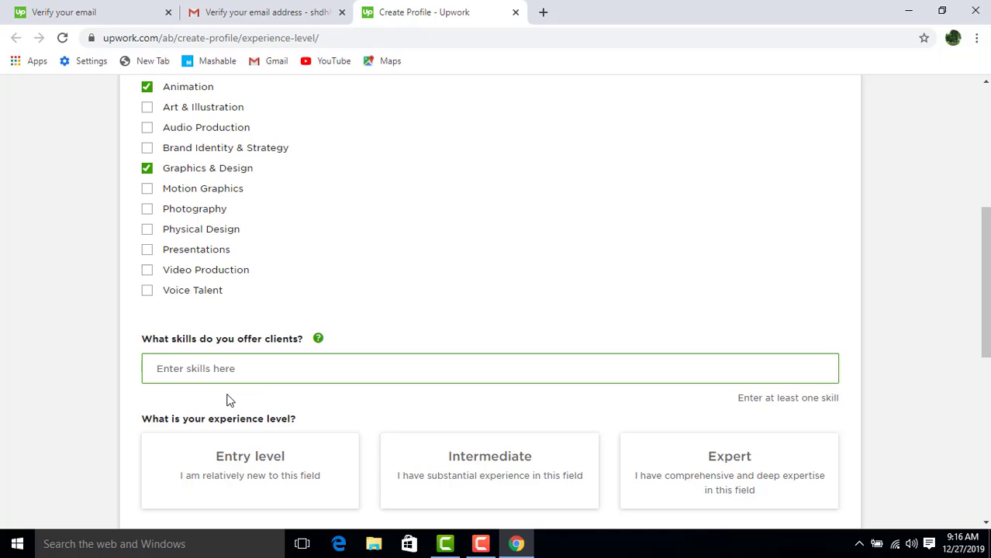
pyautogui.write('lo')
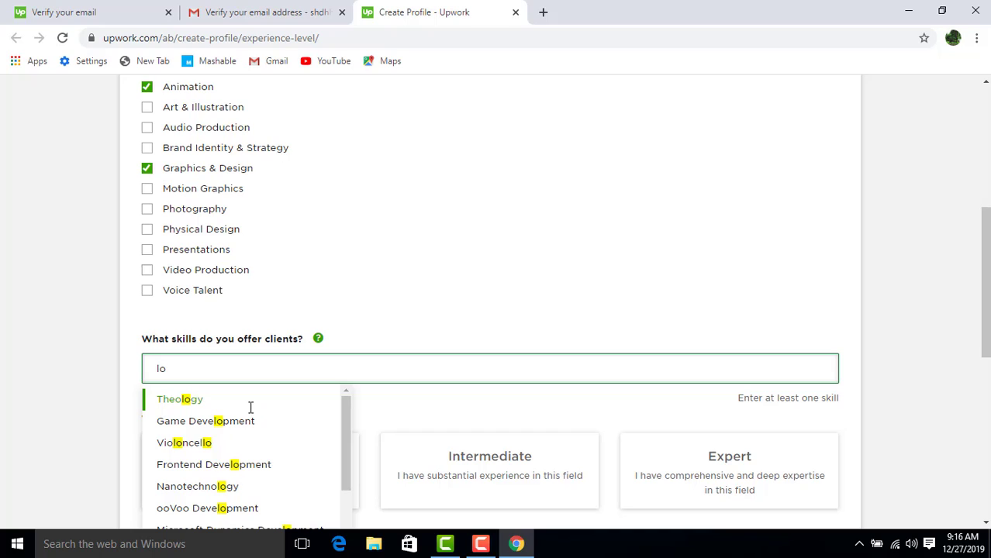
pyautogui.write('gp')
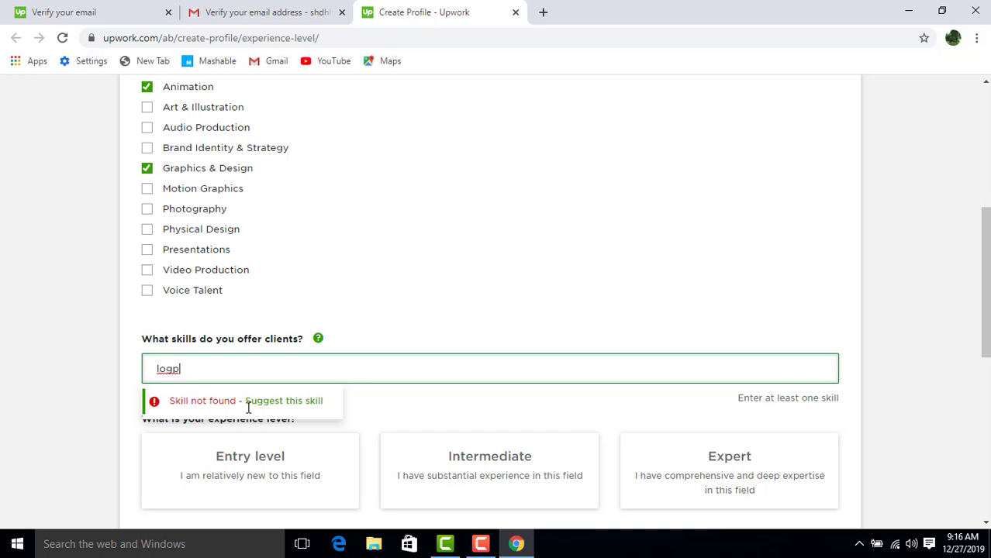
pyautogui.press('BackSpace')
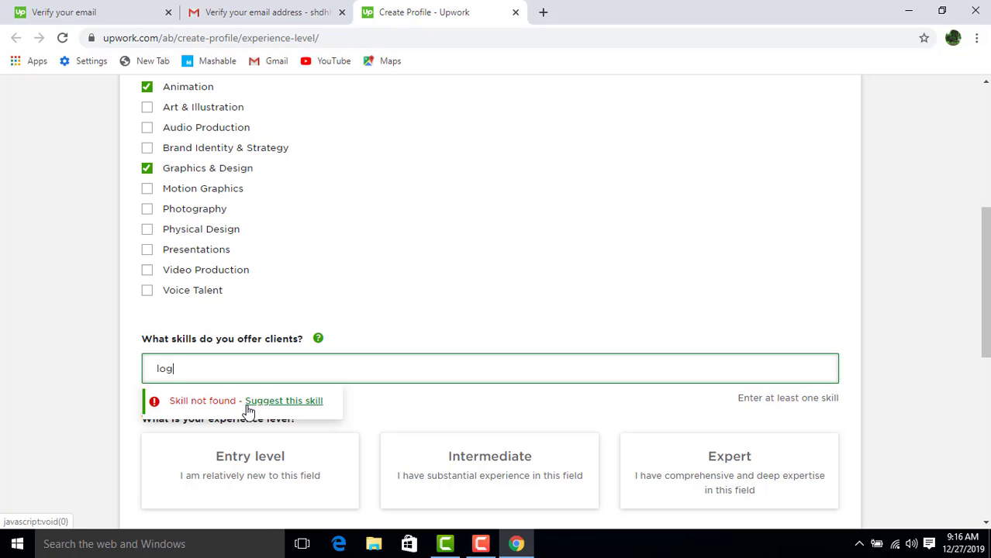
pyautogui.write('o')
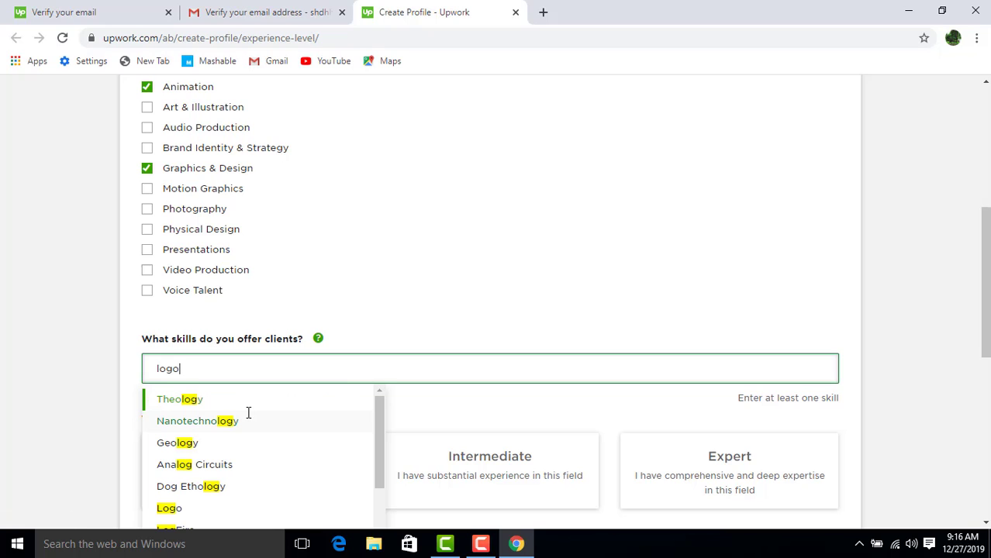
pyautogui.write('d')
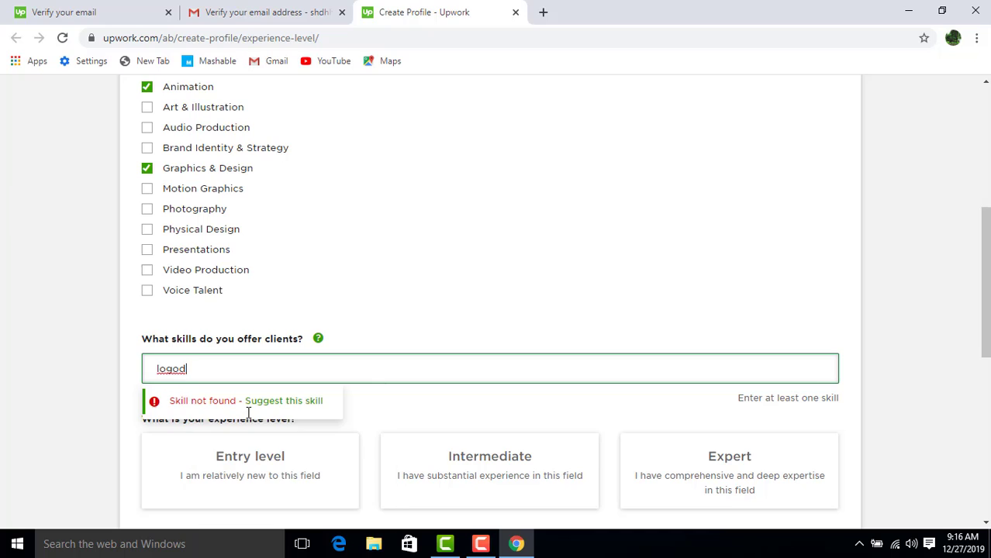
pyautogui.press('BackSpace')
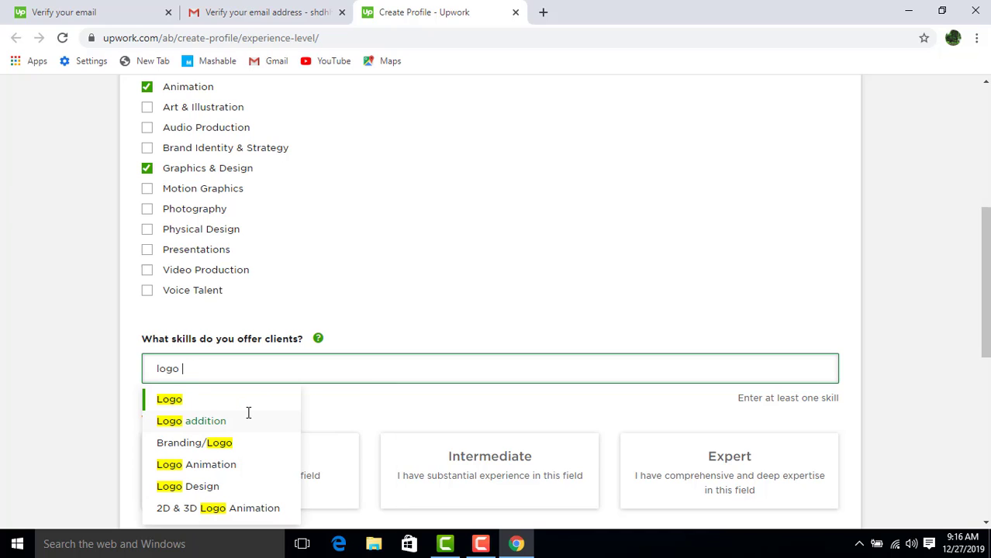
pyautogui.write('d')
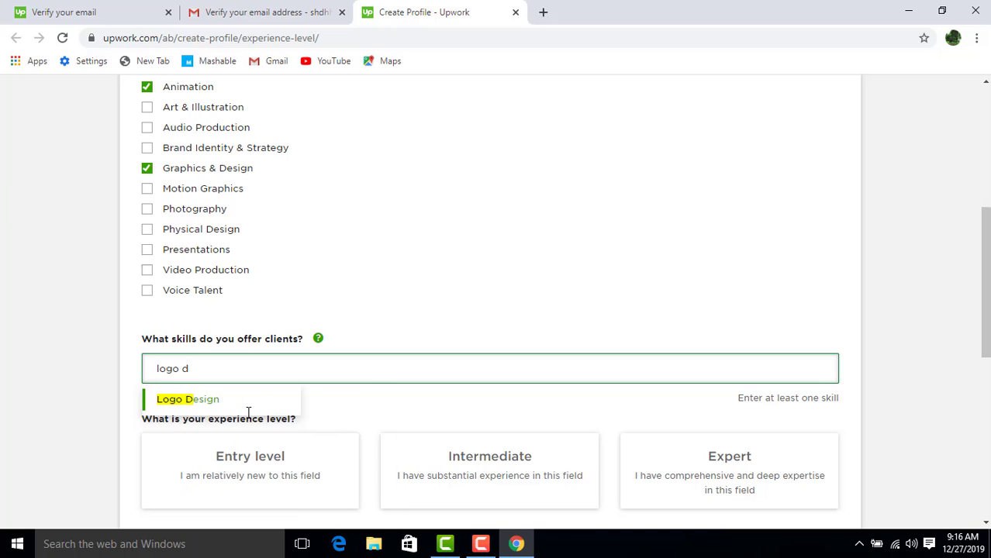
pyautogui.click(207, 402)
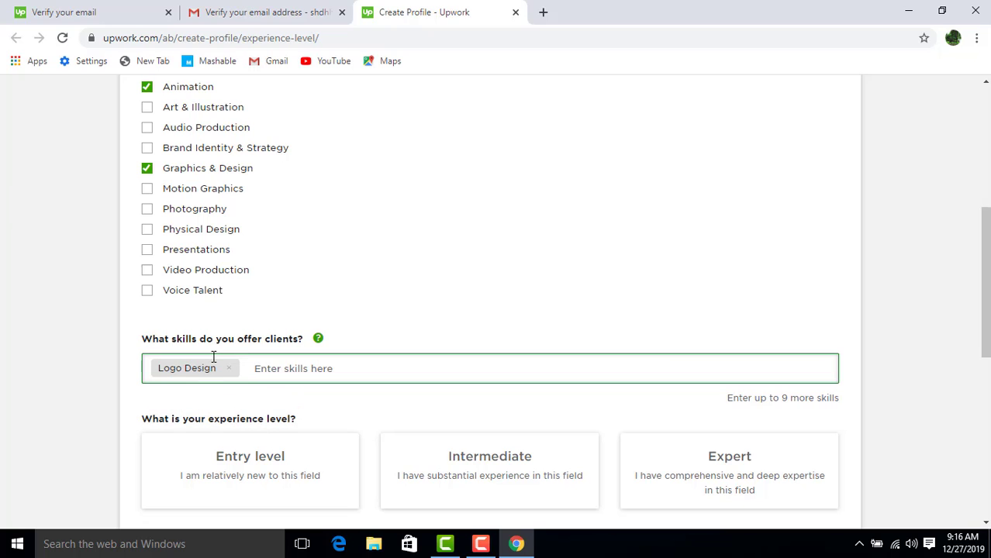
# Step: Set the experience level to Entry level, then save the service details and continue to the profile form
pyautogui.scroll(-1, 224, 383)
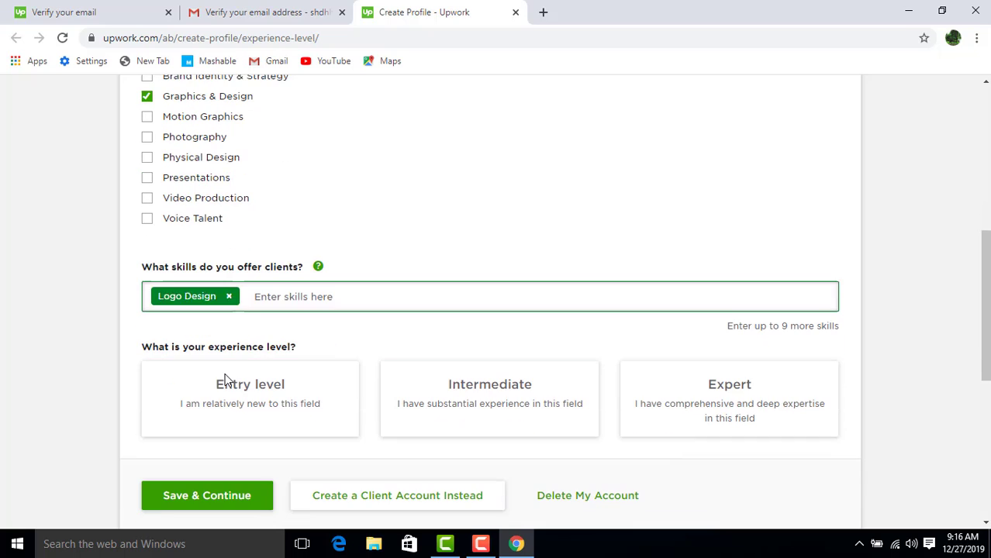
pyautogui.click(226, 381)
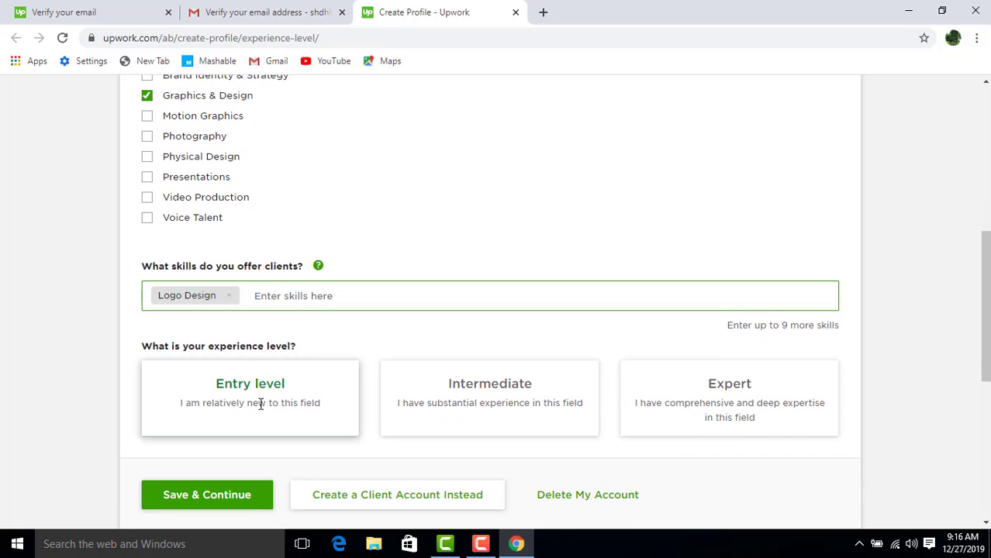
pyautogui.click(337, 377)
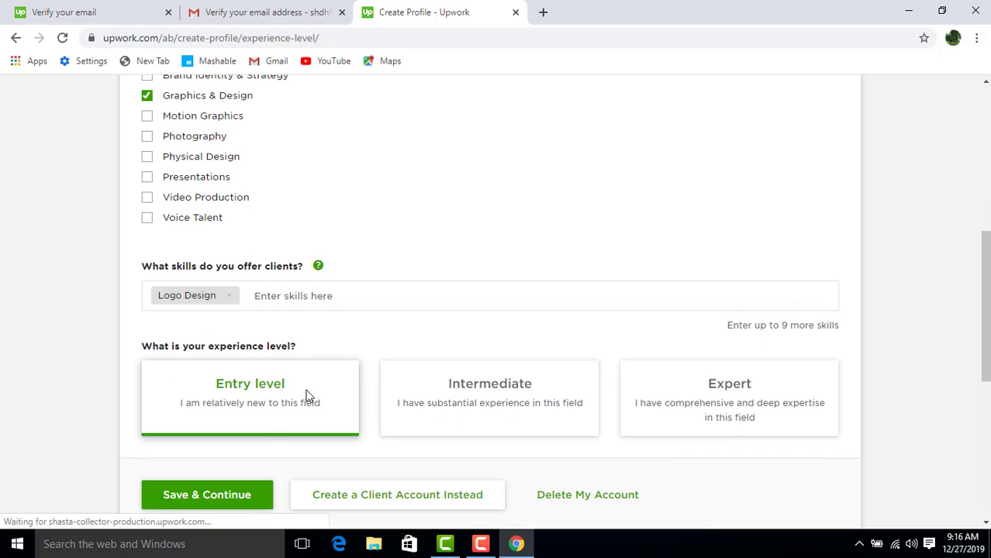
pyautogui.click(209, 498)
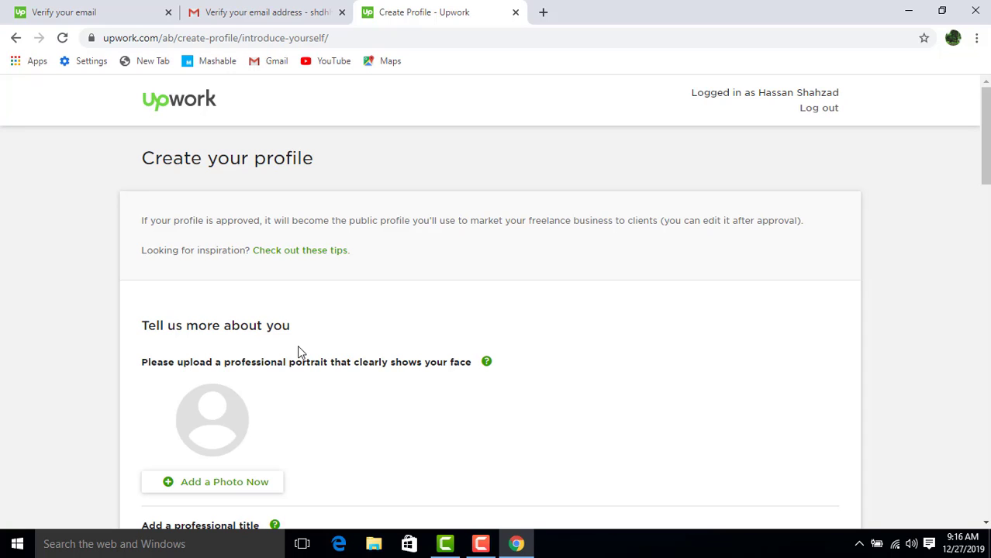
pyautogui.scroll(-2, 190, 334)
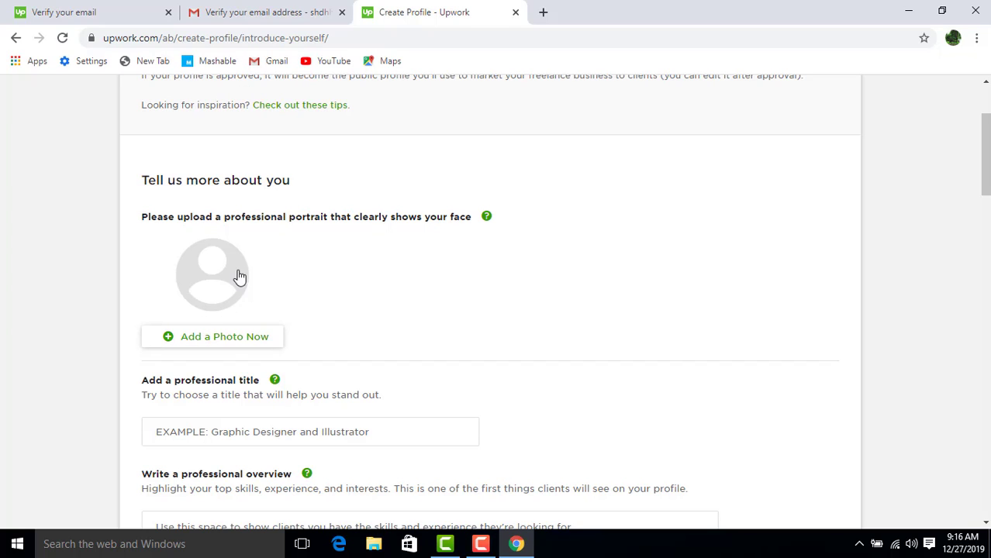
# Step: Open the portrait photo upload dialog and close it without selecting an image
pyautogui.click(228, 339)
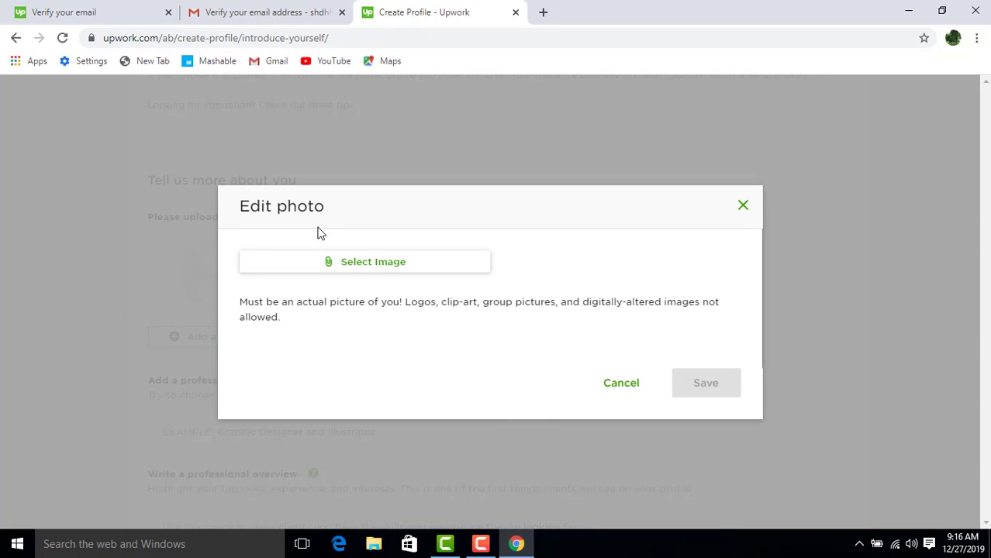
pyautogui.click(620, 383)
# Step: Enter "I am logo designer" as the professional title
pyautogui.scroll(-1, 265, 304)
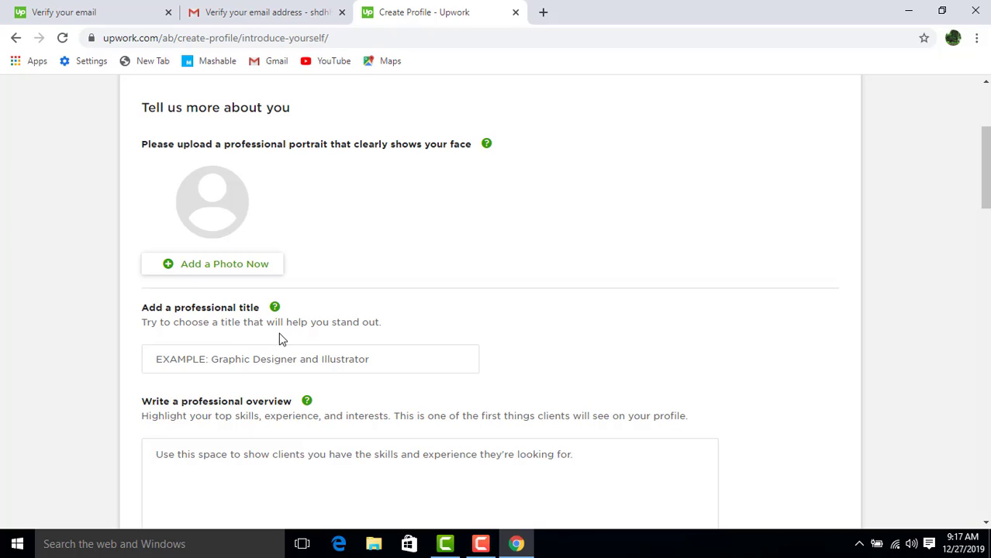
pyautogui.click(256, 351)
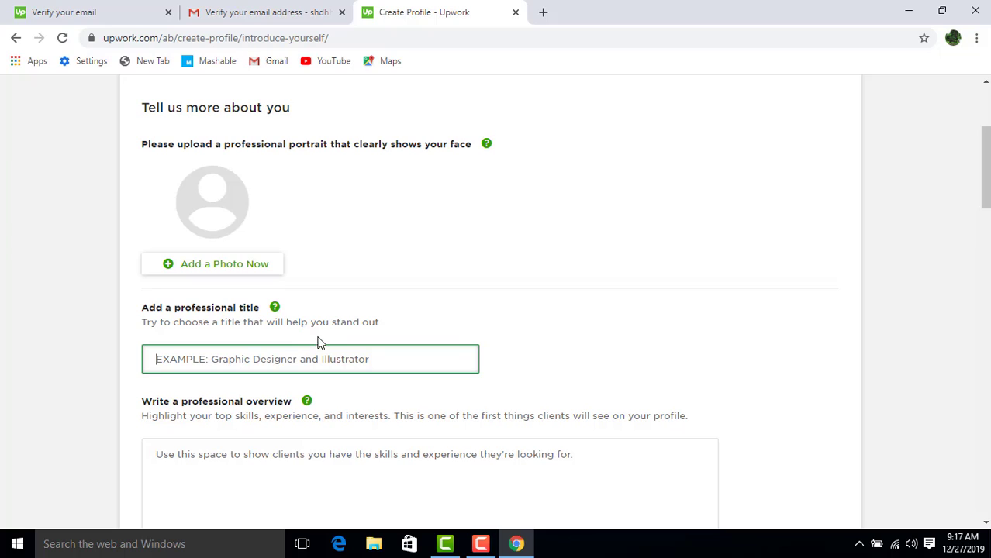
pyautogui.write('I')
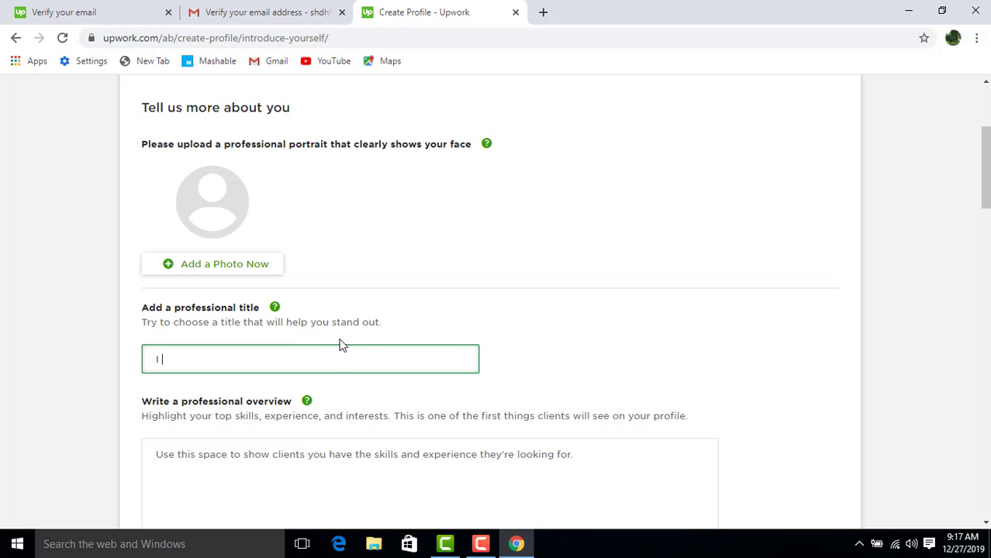
pyautogui.write(' am logo designe')
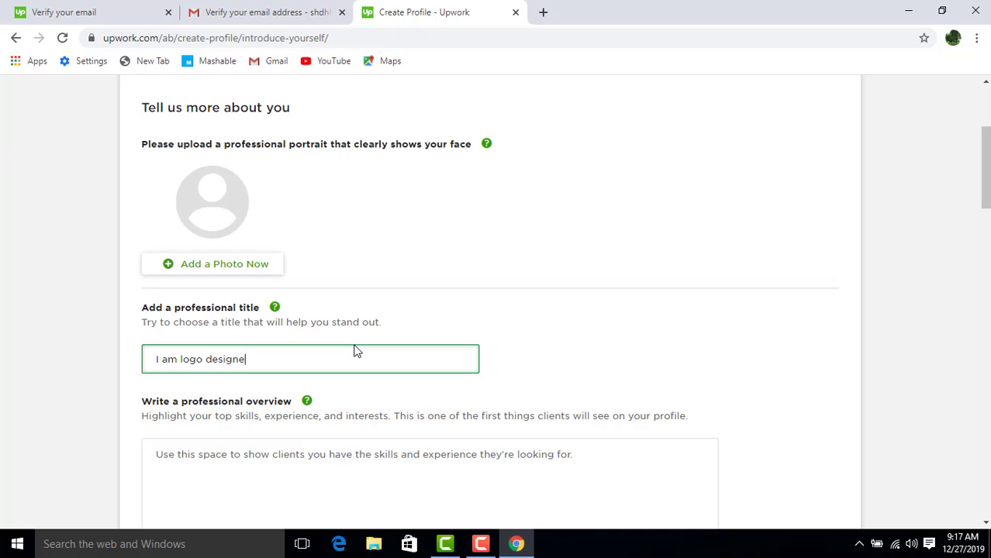
pyautogui.write('r')
# Step: Leave the overview, education and employment history blank and set the English proficiency to Fluent
pyautogui.scroll(-1, 353, 366)
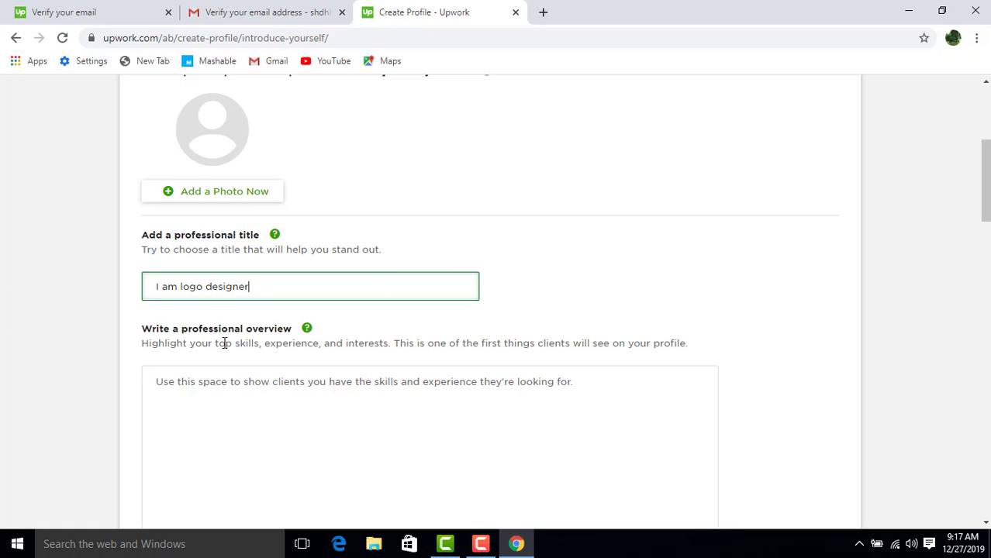
pyautogui.click(363, 410)
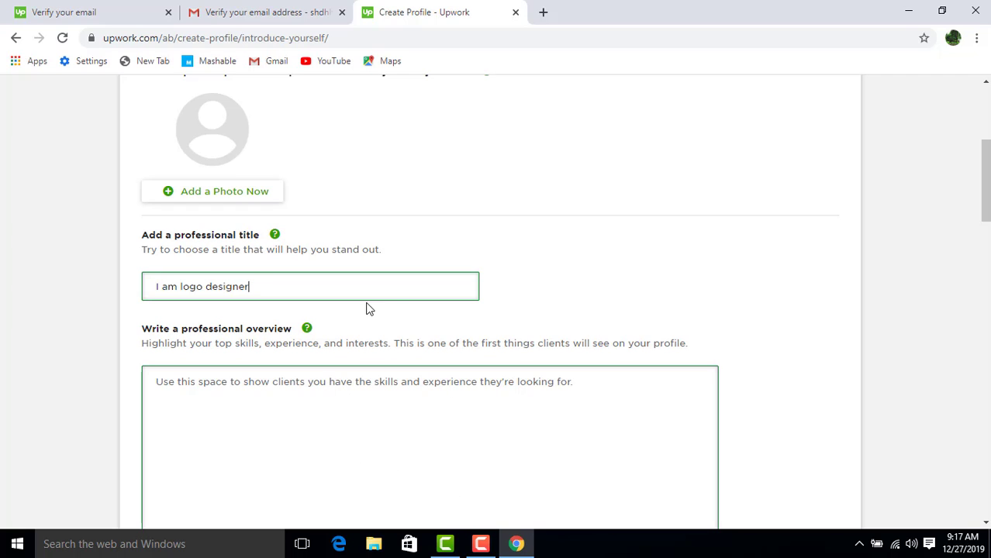
pyautogui.scroll(-2, 428, 462)
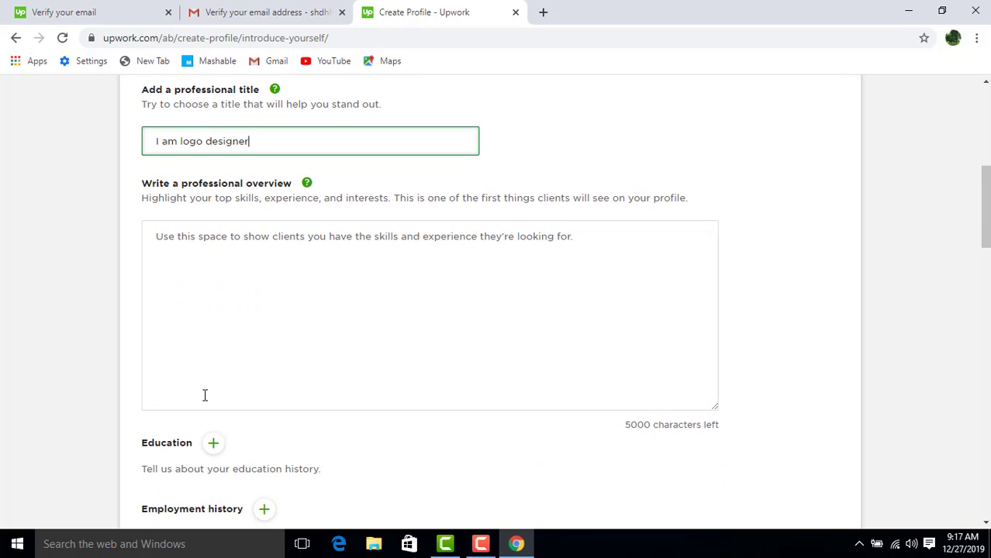
pyautogui.scroll(-1, 214, 399)
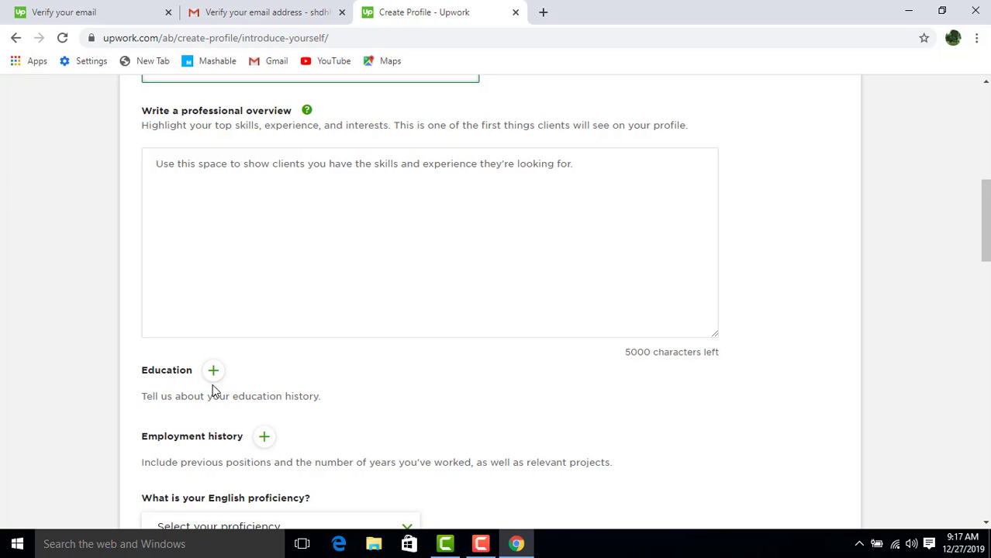
pyautogui.scroll(-2, 213, 384)
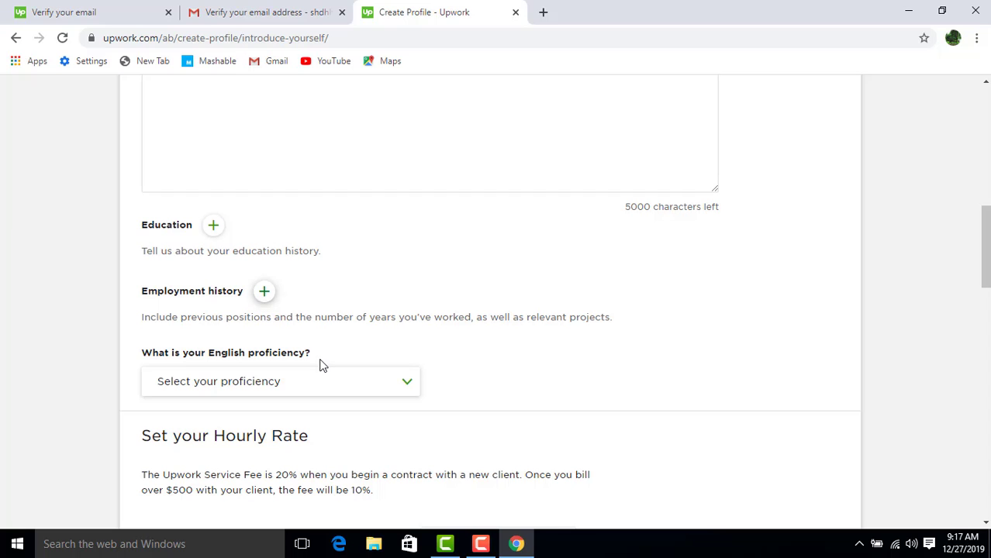
pyautogui.click(223, 386)
pyautogui.scroll(-1, 243, 400)
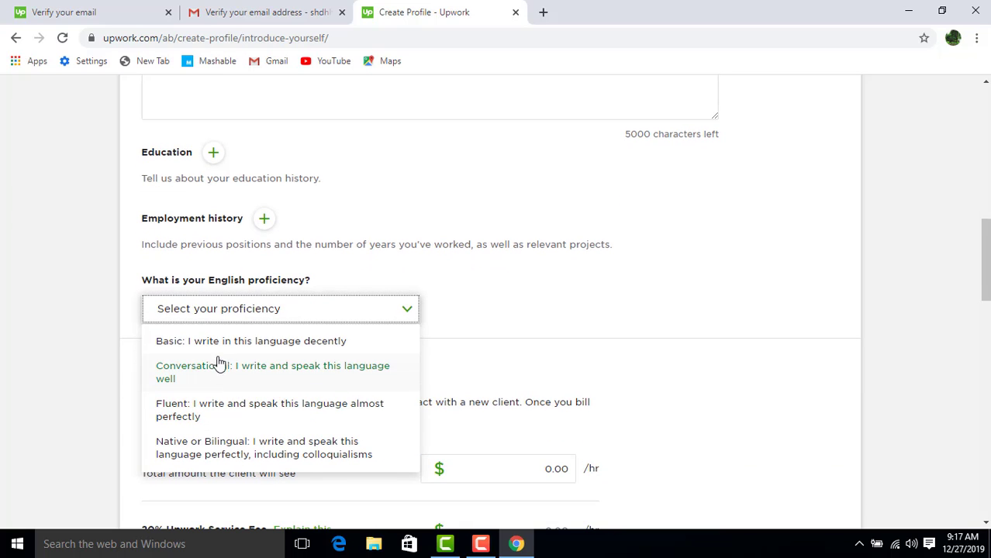
pyautogui.click(245, 415)
# Step: Set the hourly rate that clients see to $50.00 per hour
pyautogui.scroll(-1, 324, 384)
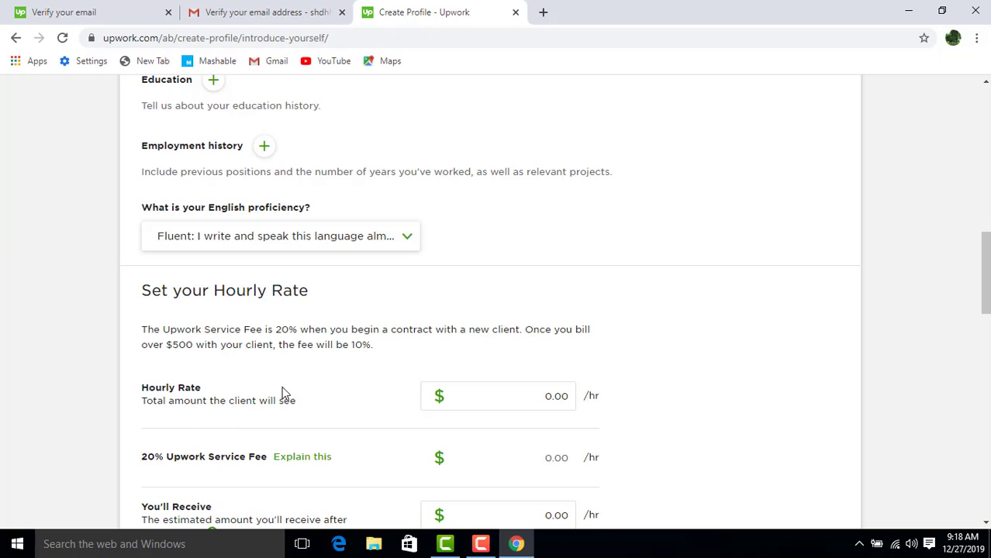
pyautogui.click(517, 390)
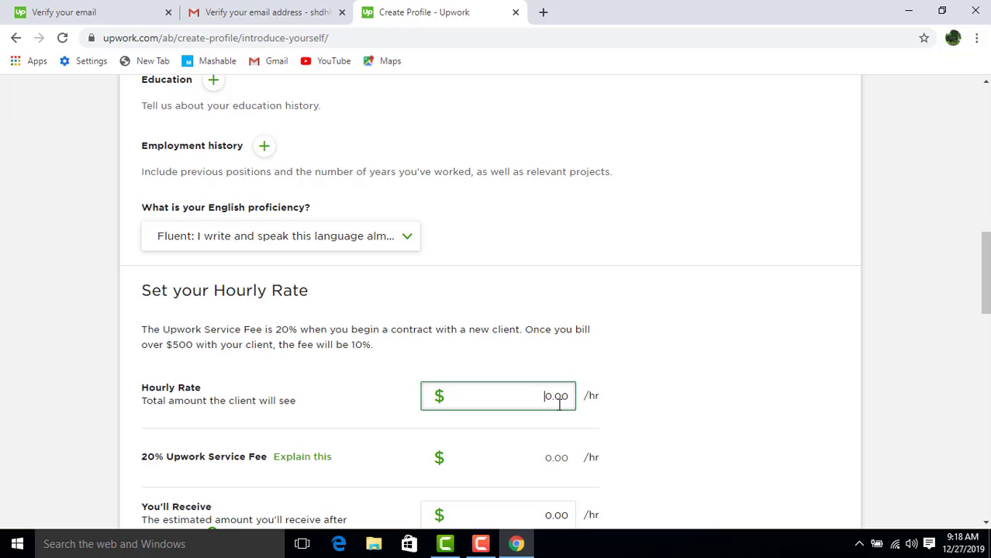
pyautogui.write('5')
# Step: Set the weekly availability to More than 30 hrs/week and choose both longer and shorter-term projects as the project type
pyautogui.scroll(-2, 506, 427)
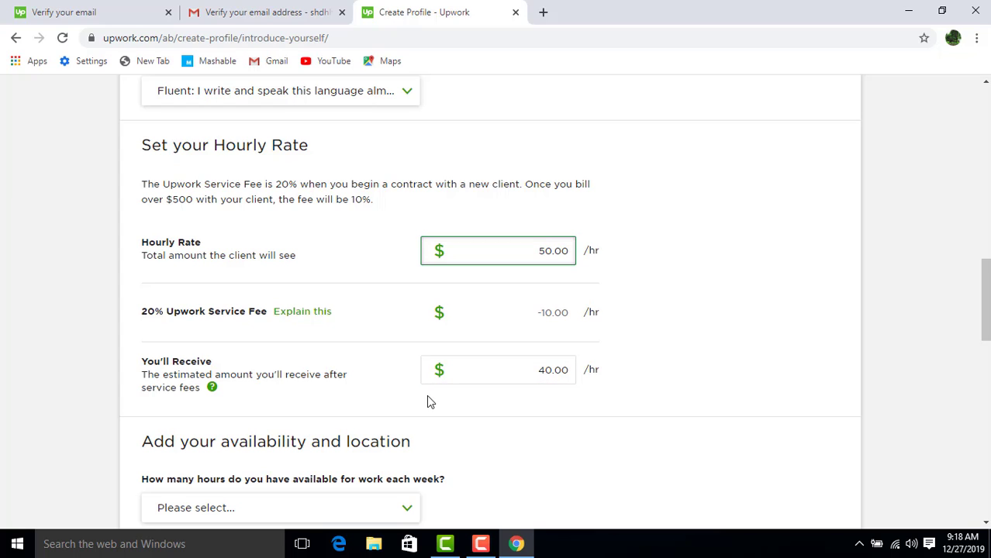
pyautogui.scroll(-1, 250, 402)
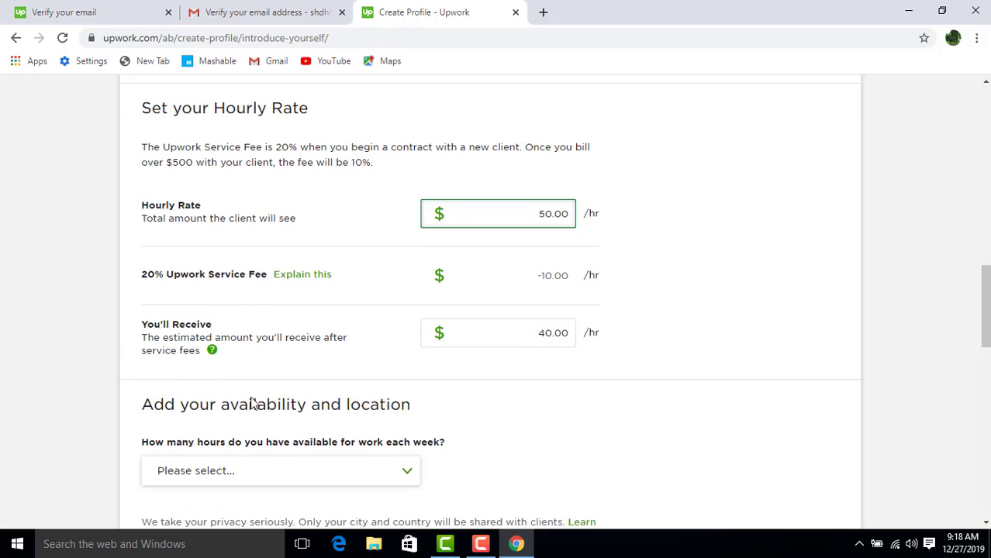
pyautogui.click(319, 441)
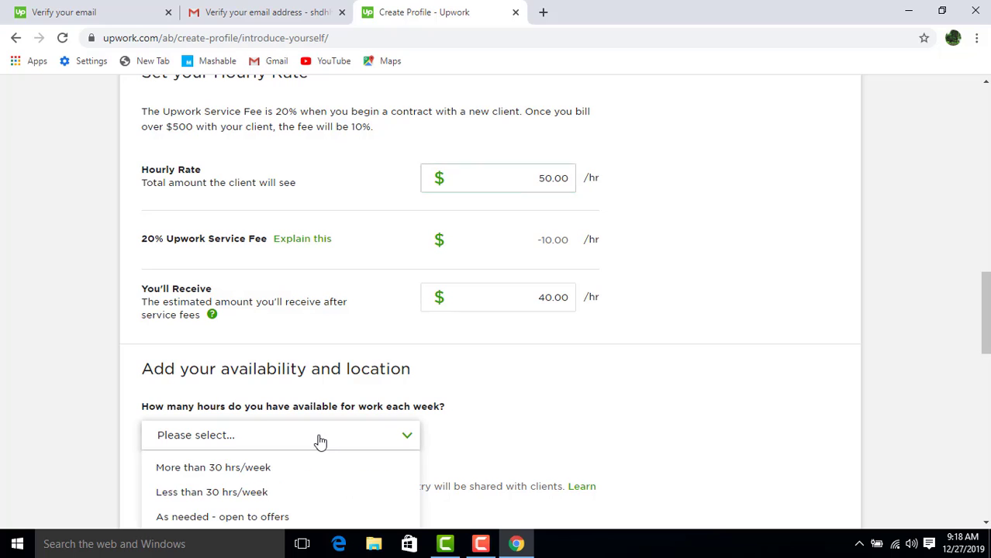
pyautogui.scroll(-1, 304, 435)
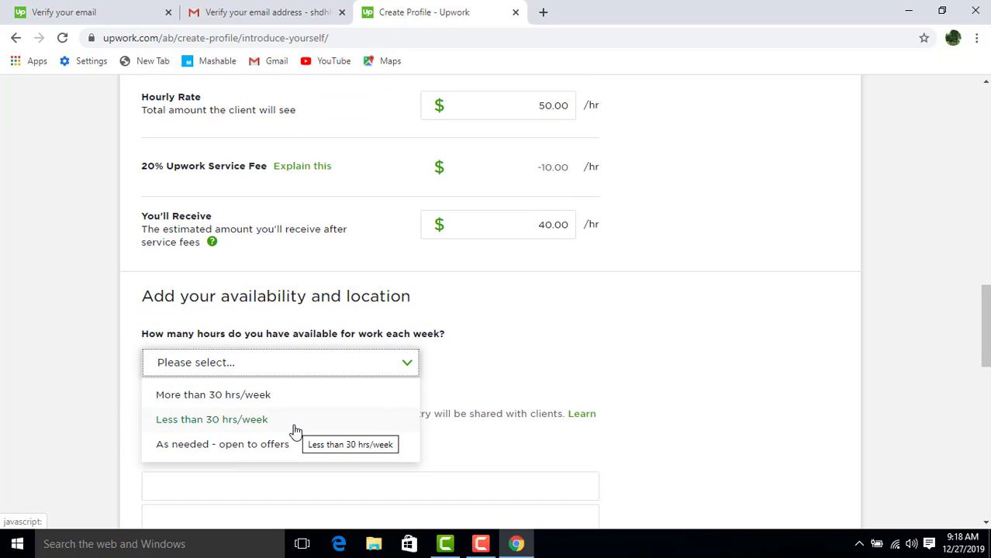
pyautogui.click(290, 402)
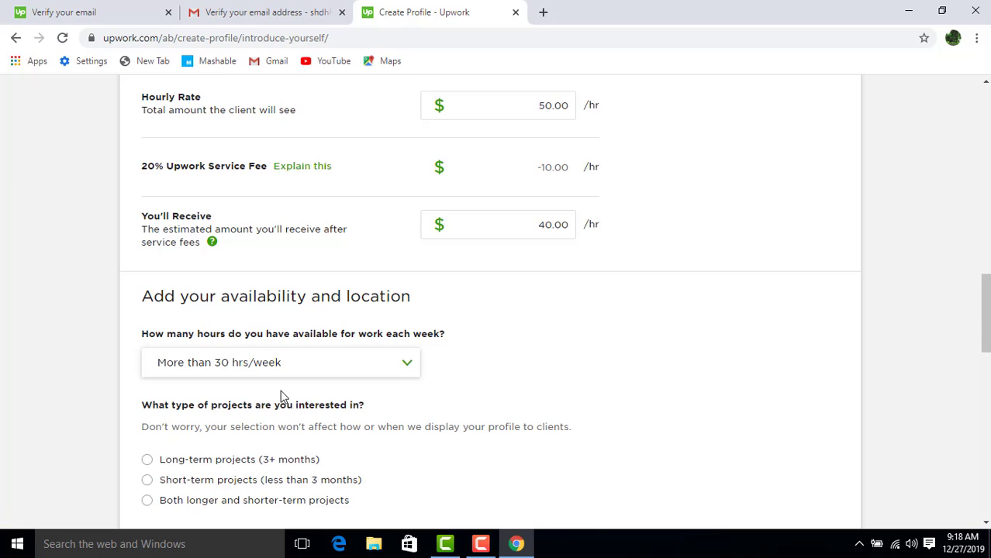
pyautogui.scroll(-1, 256, 397)
pyautogui.click(207, 432)
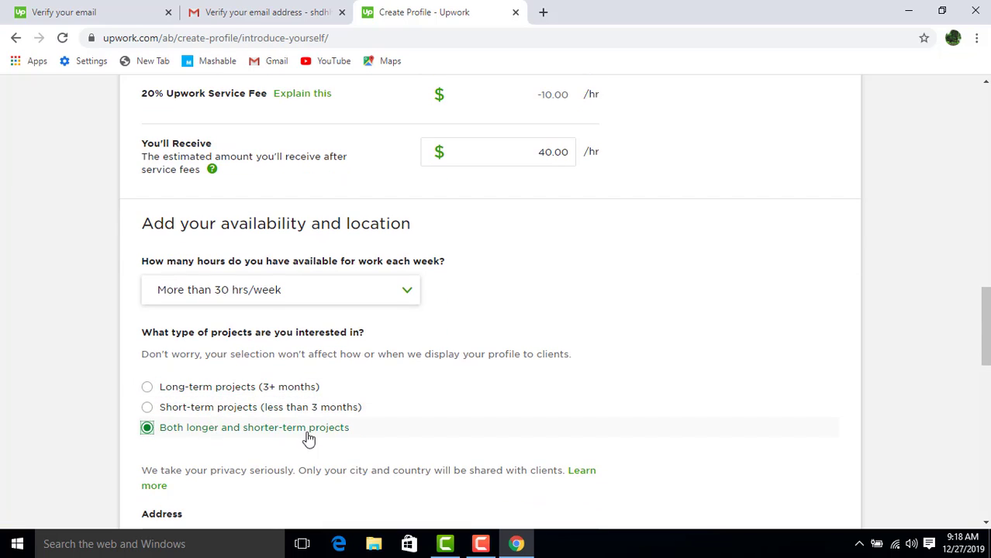
# Step: Examine the address, city, postal code, country and phone number fields of the location section without filling them in
pyautogui.scroll(-1, 285, 439)
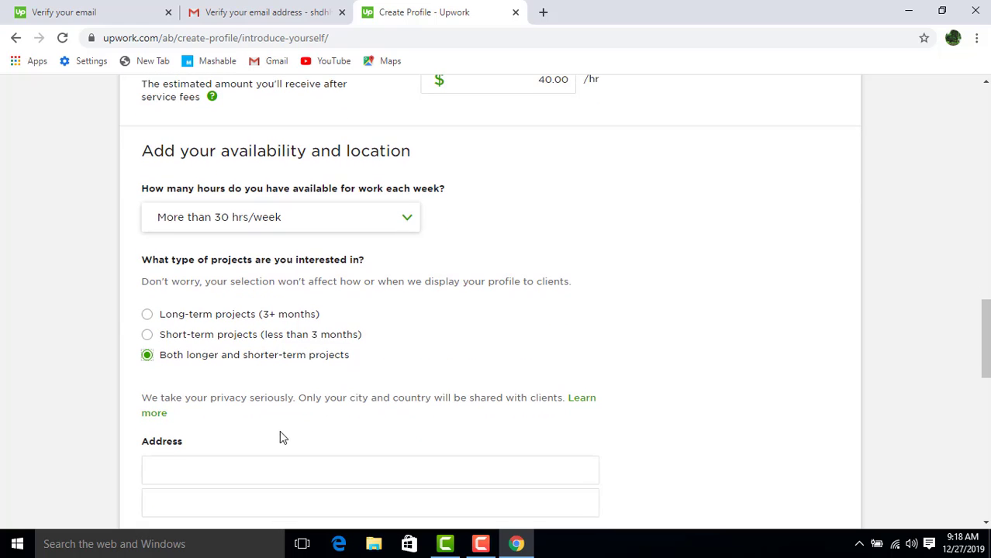
pyautogui.scroll(-2, 278, 380)
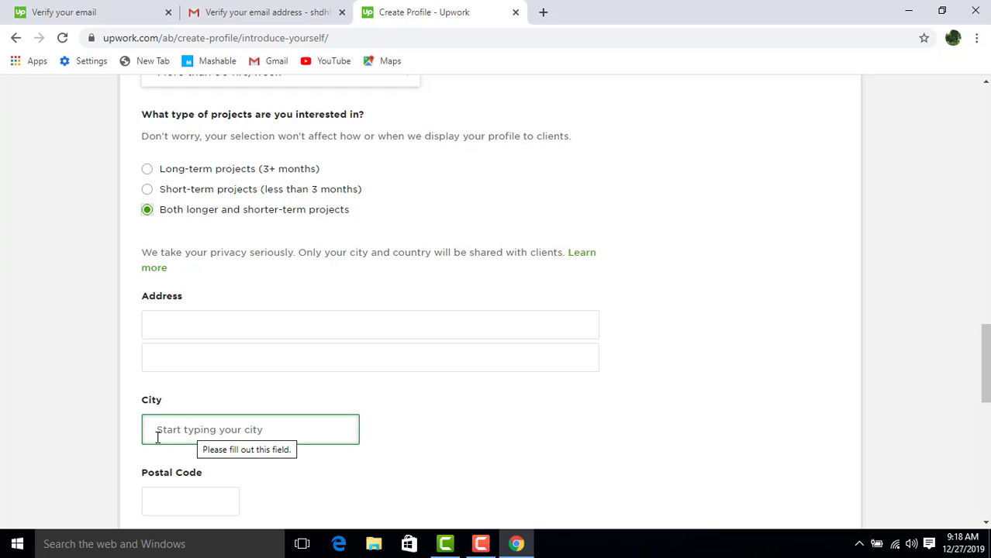
pyautogui.scroll(-1, 186, 431)
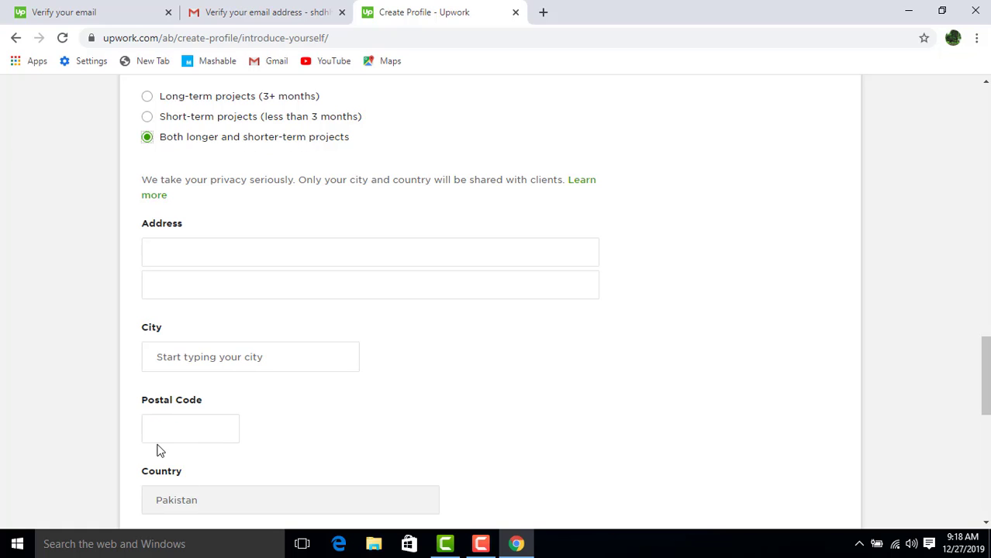
pyautogui.click(177, 427)
pyautogui.scroll(-1, 177, 429)
pyautogui.click(176, 428)
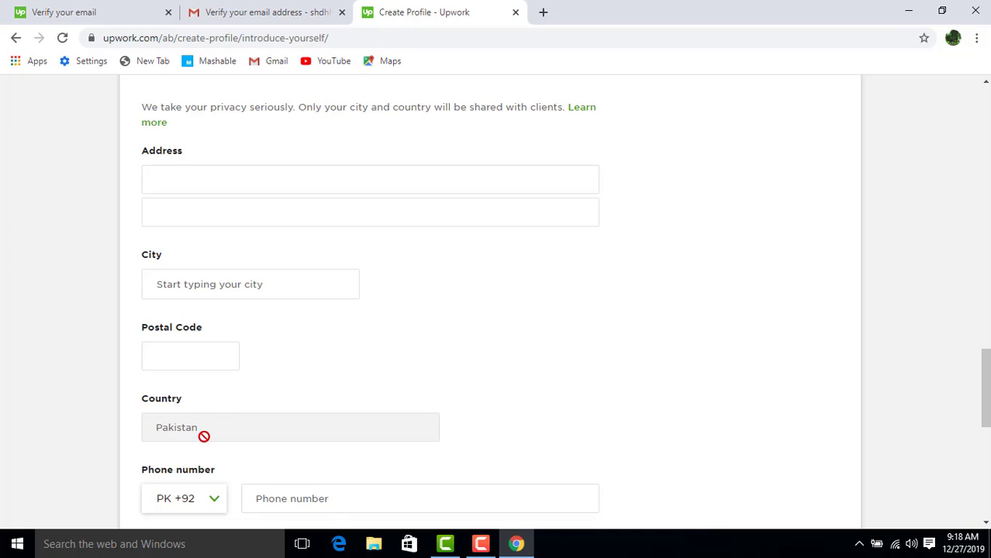
pyautogui.scroll(-1, 180, 428)
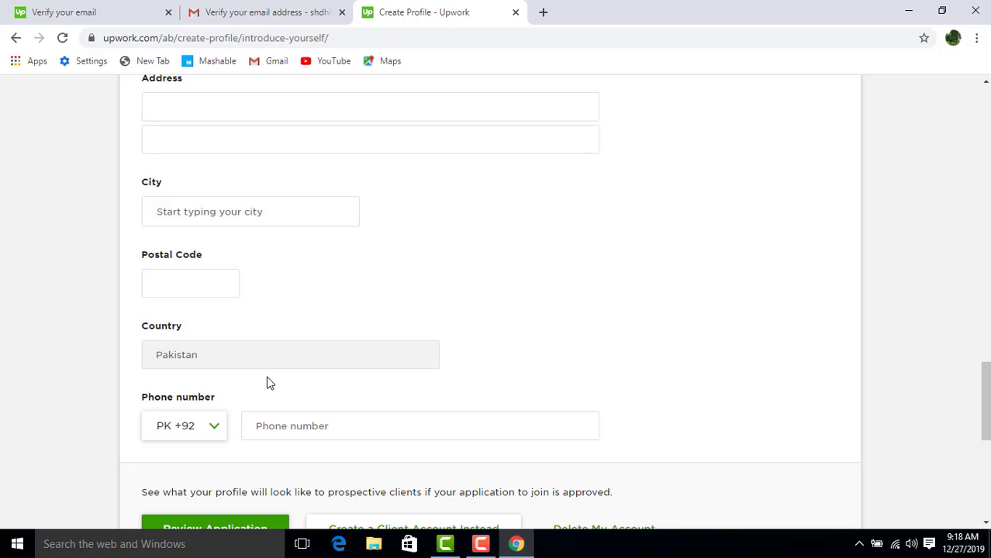
pyautogui.click(261, 433)
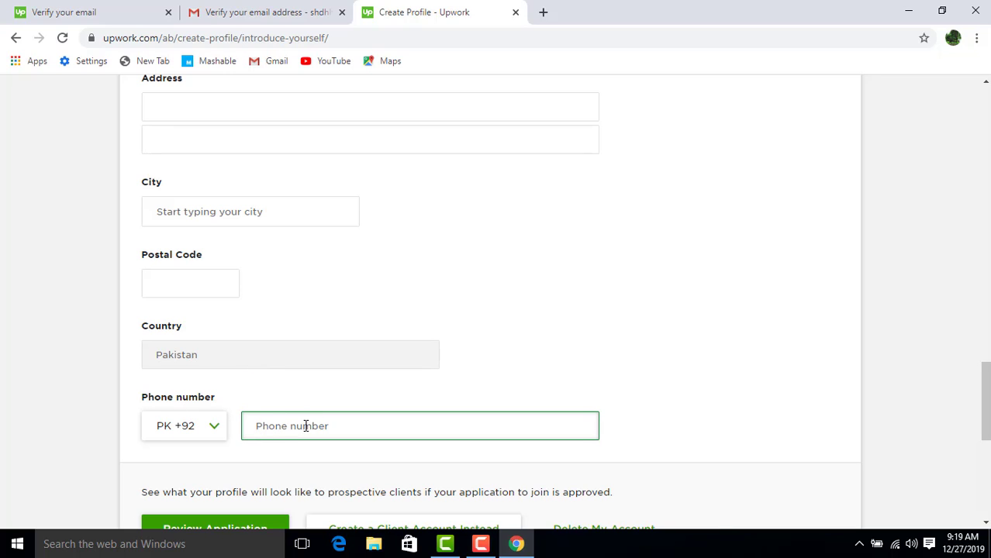
# Step: Request the application review at the end of the profile form
pyautogui.scroll(-1, 299, 439)
pyautogui.click(232, 461)
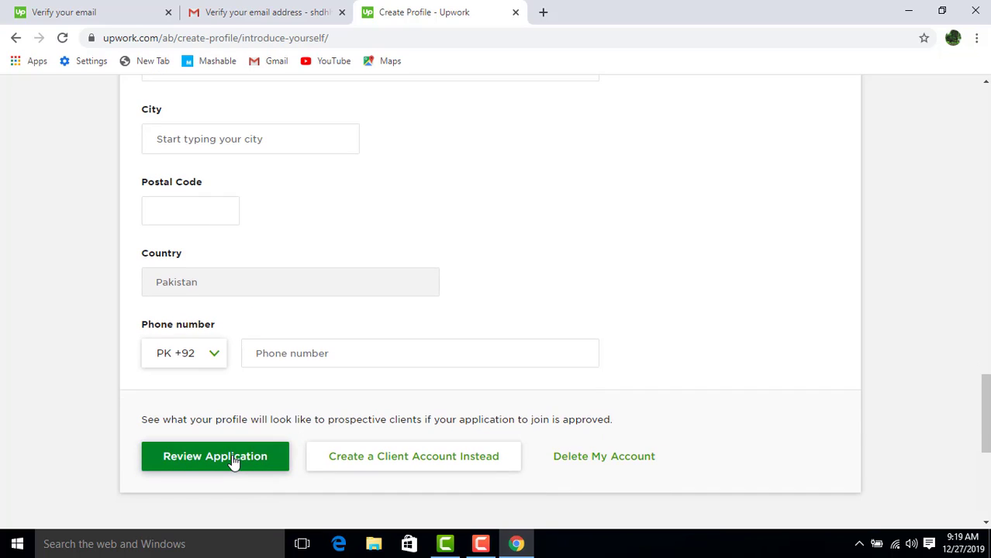